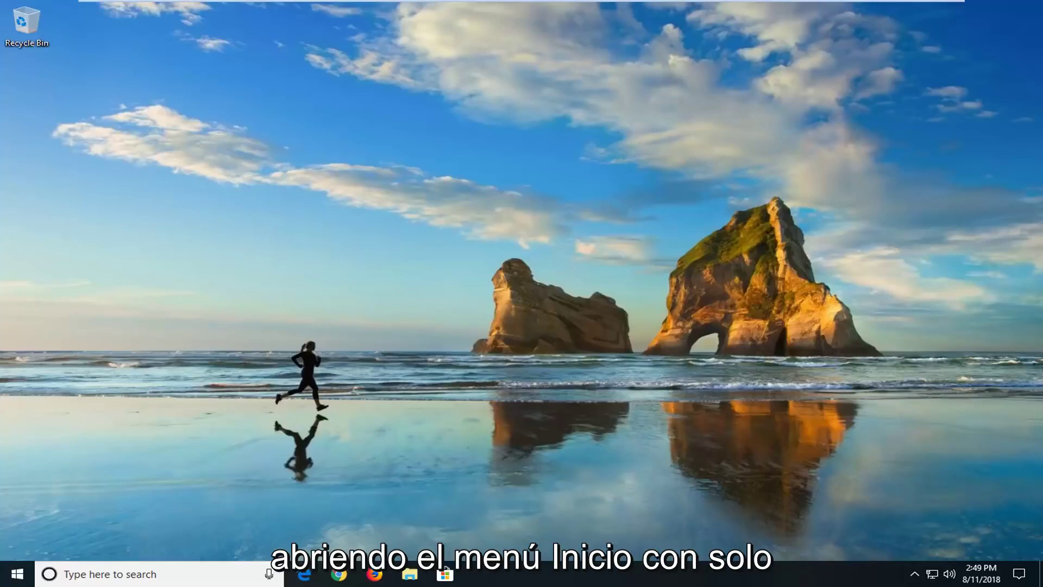
Step: Launch Command Prompt as administrator, approve the UAC prompt, and centre the window
click(16, 574)
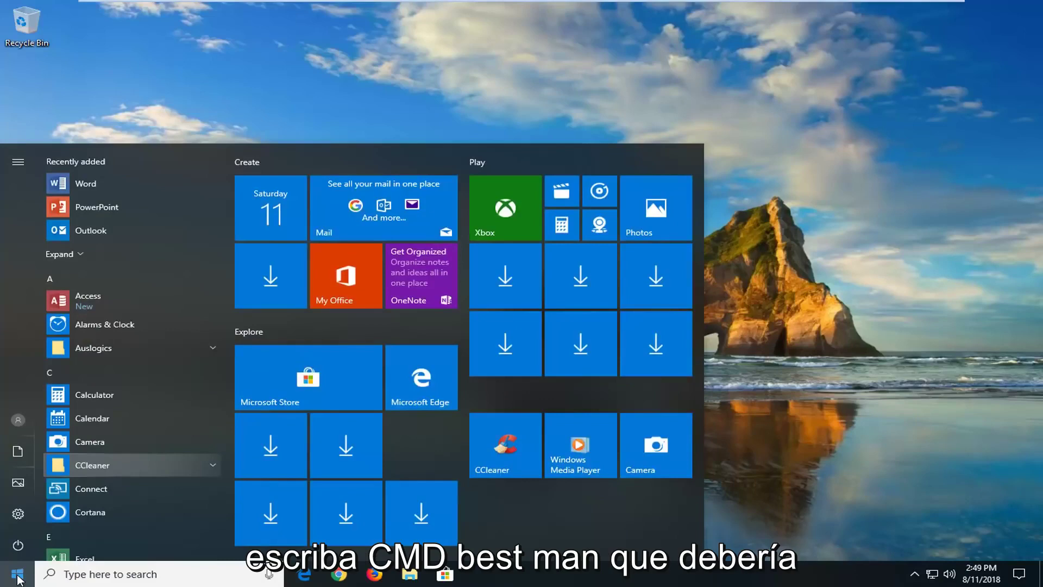
text(cmd)
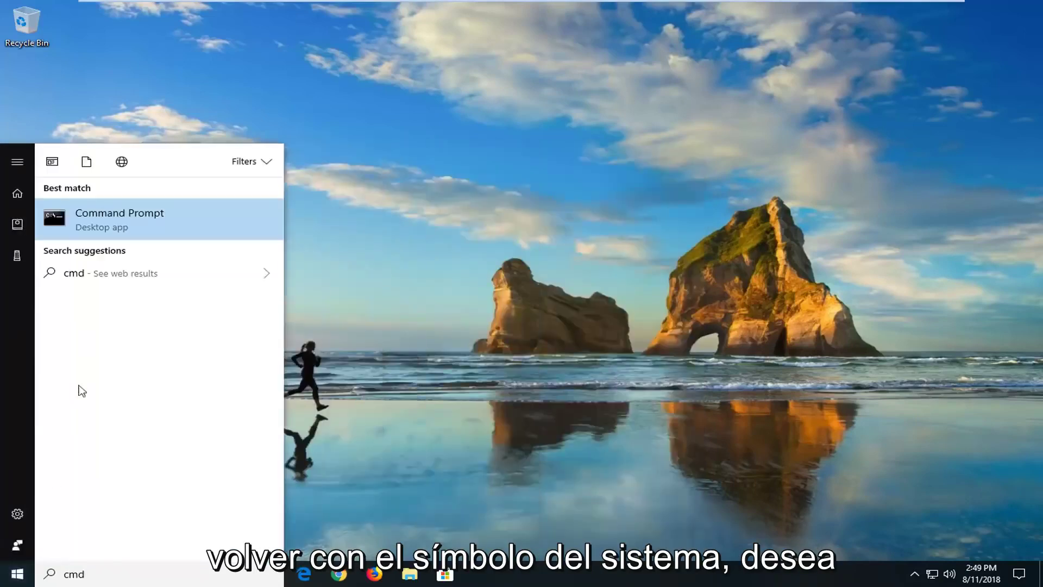
right_click(141, 222)
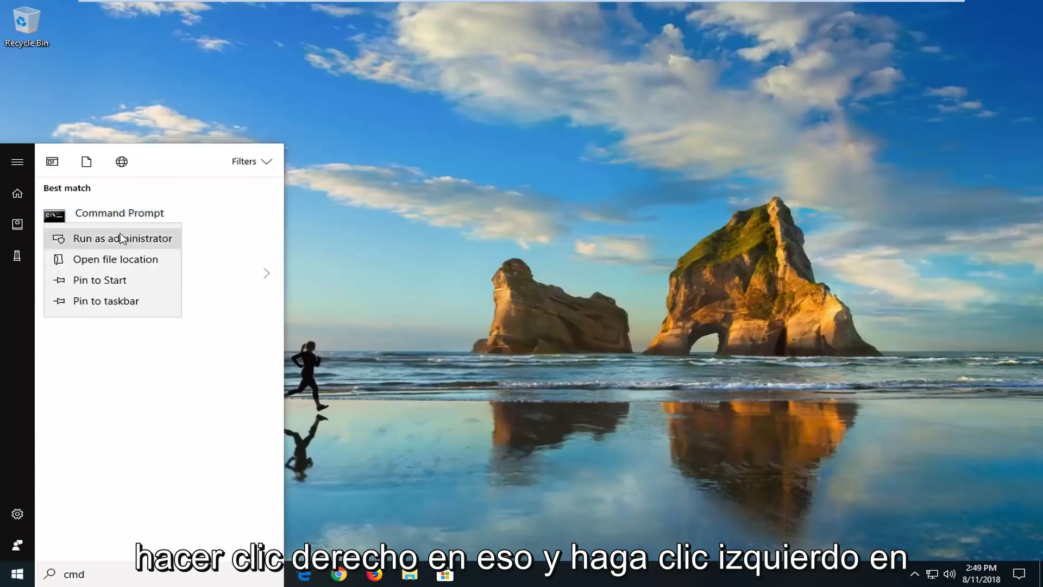
click(103, 241)
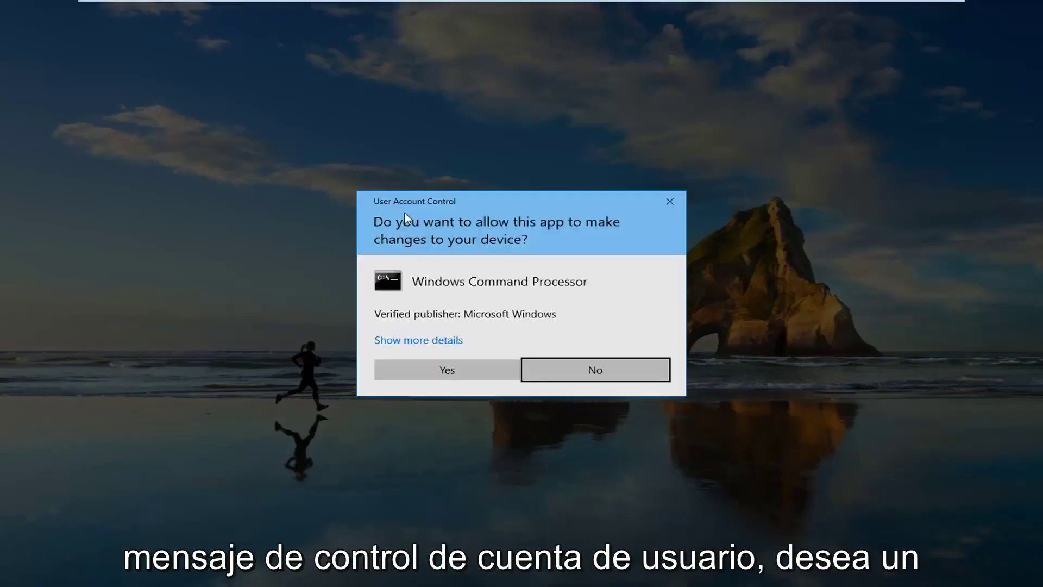
click(430, 377)
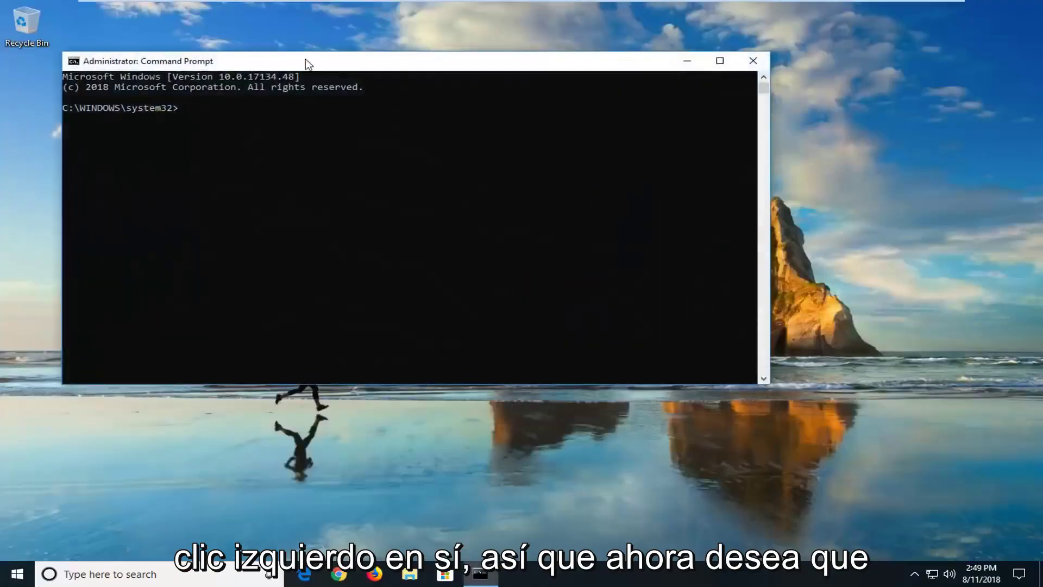
drag(308, 63, 426, 103)
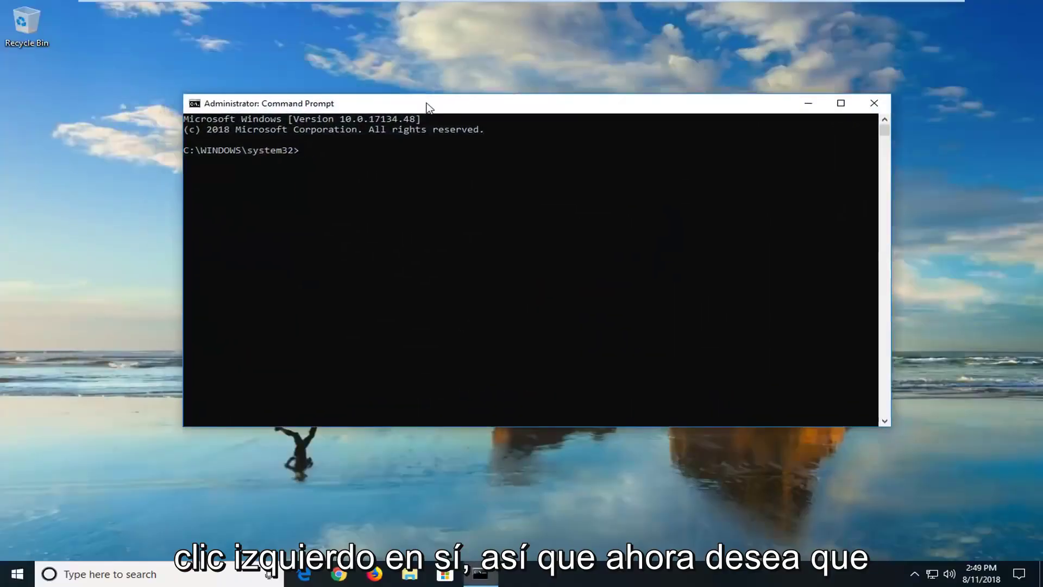
text(sl)
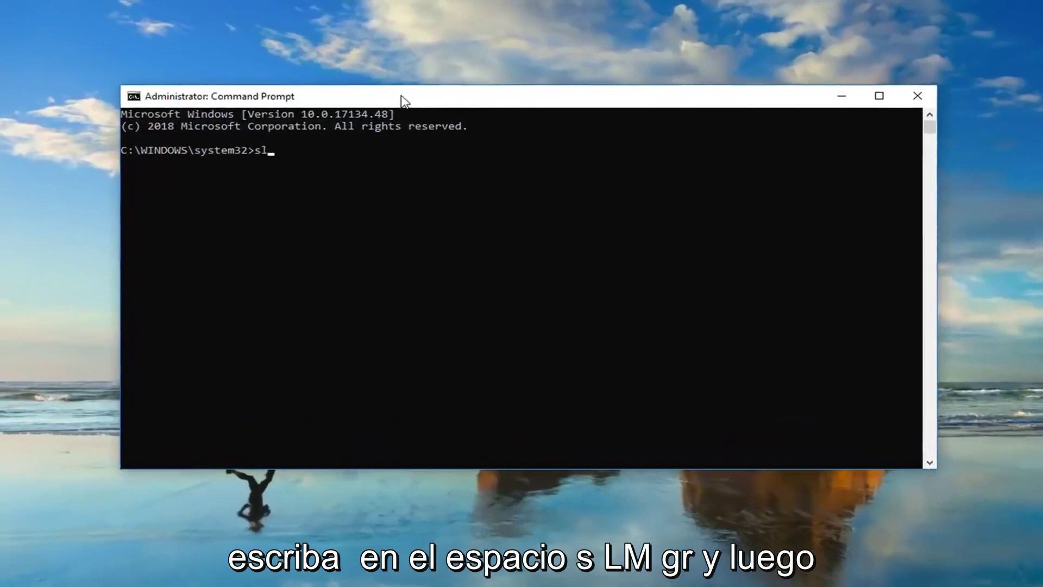
text(mgr)
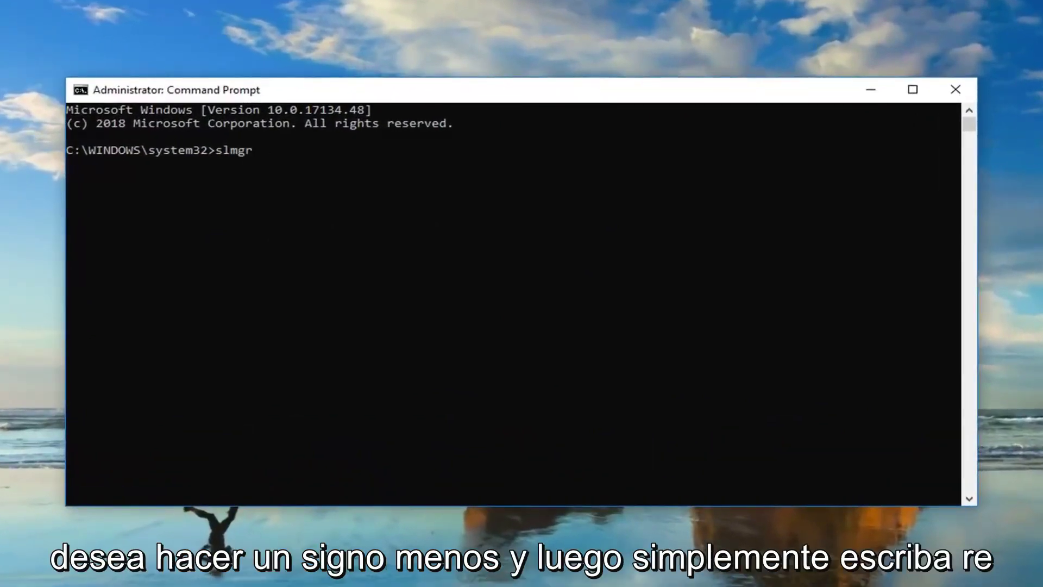
text( -)
text(re)
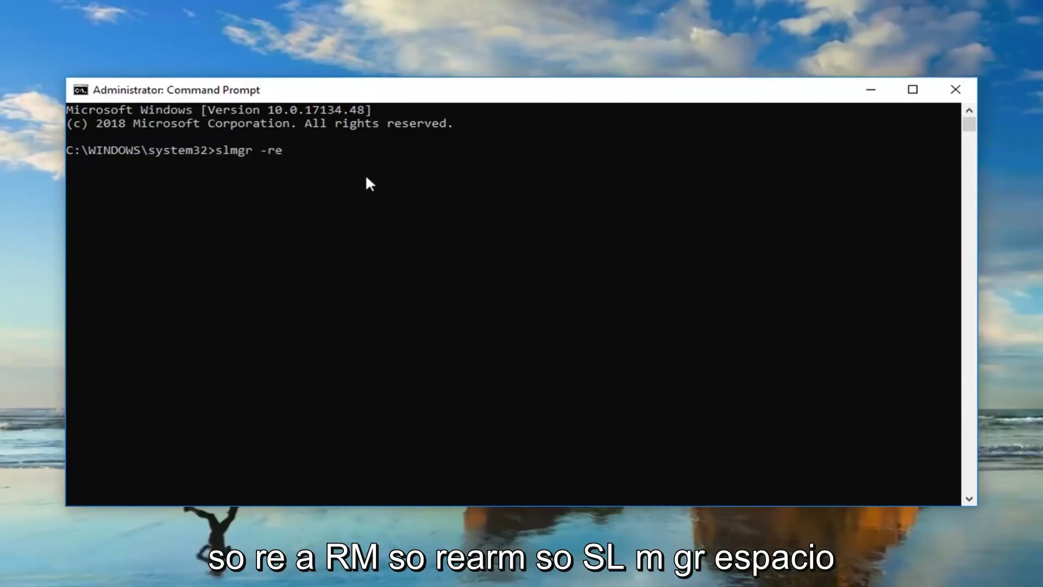
text(ar)
text(m)
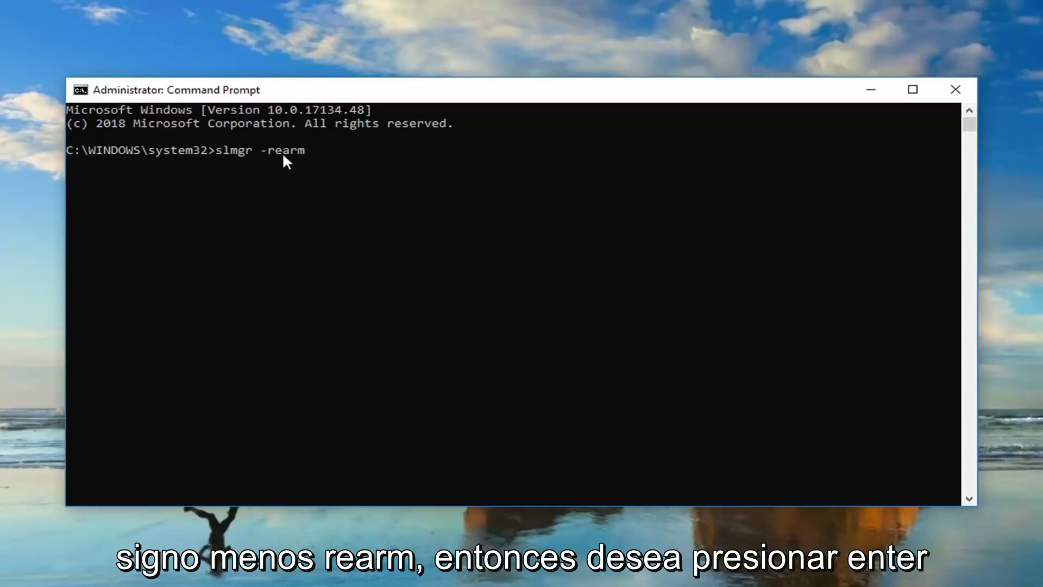
Step: Run slmgr -rearm, dismiss the 0xC004D302 Windows Script Host error, and close Command Prompt
key(Return)
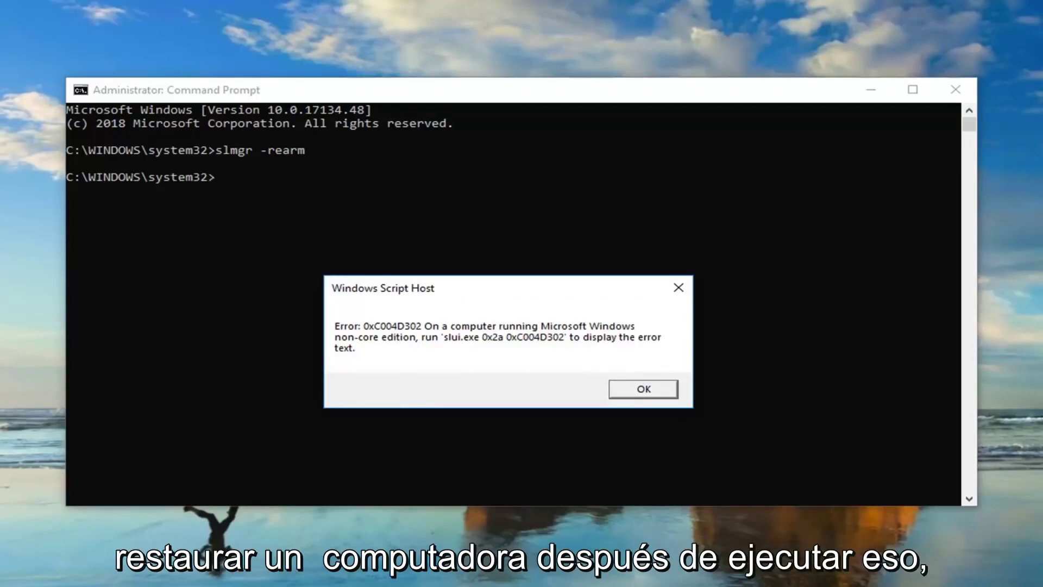
click(690, 287)
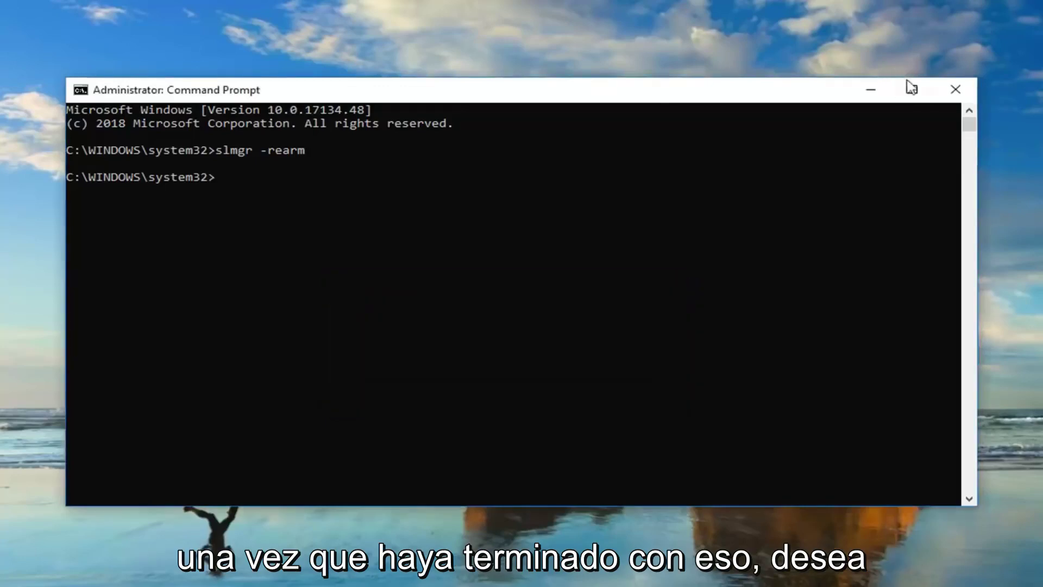
click(949, 89)
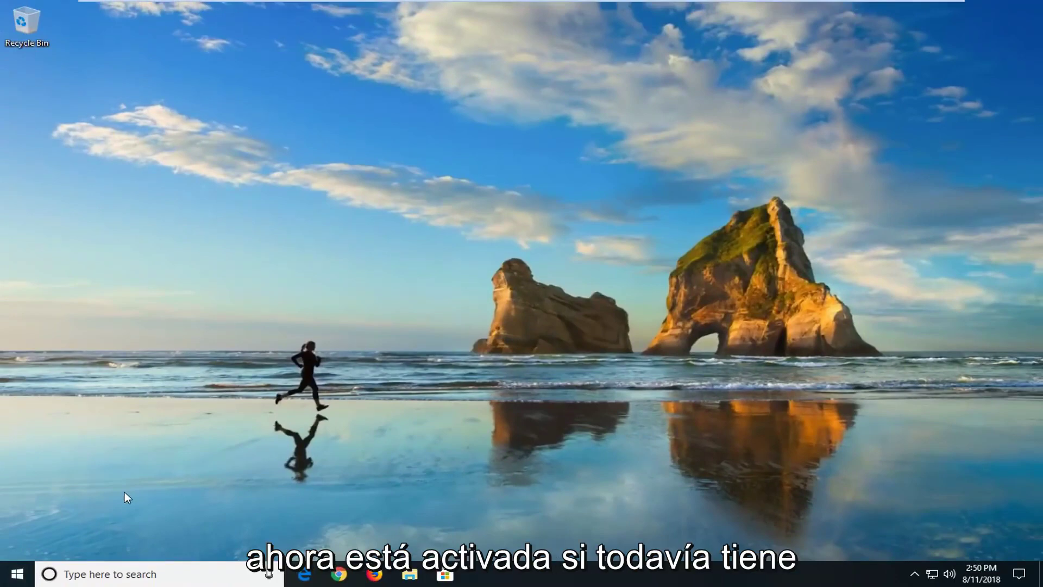
Step: Launch Registry Editor as administrator, approve the UAC prompt, and centre its window
click(11, 578)
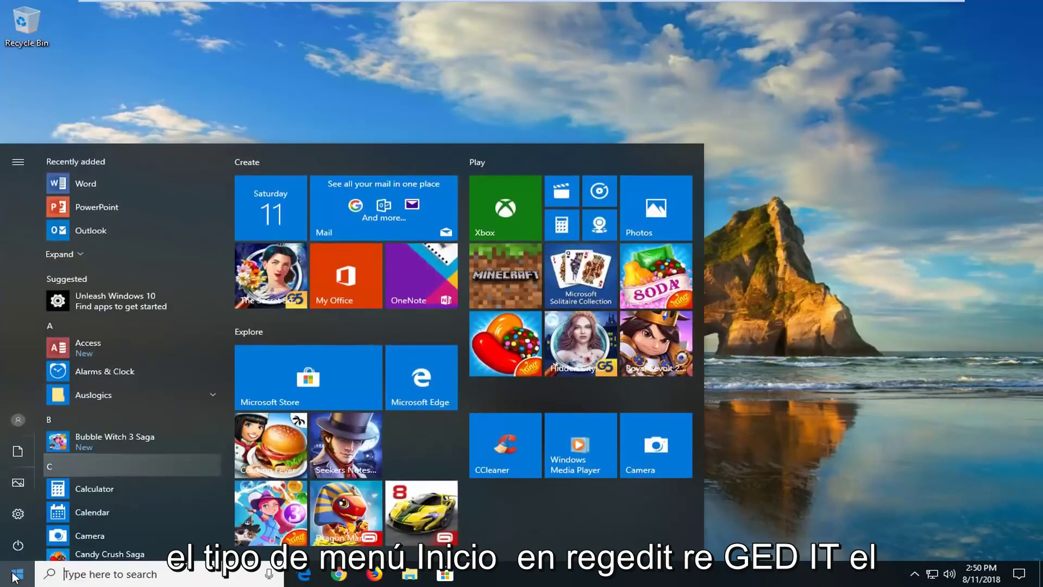
text(regedit)
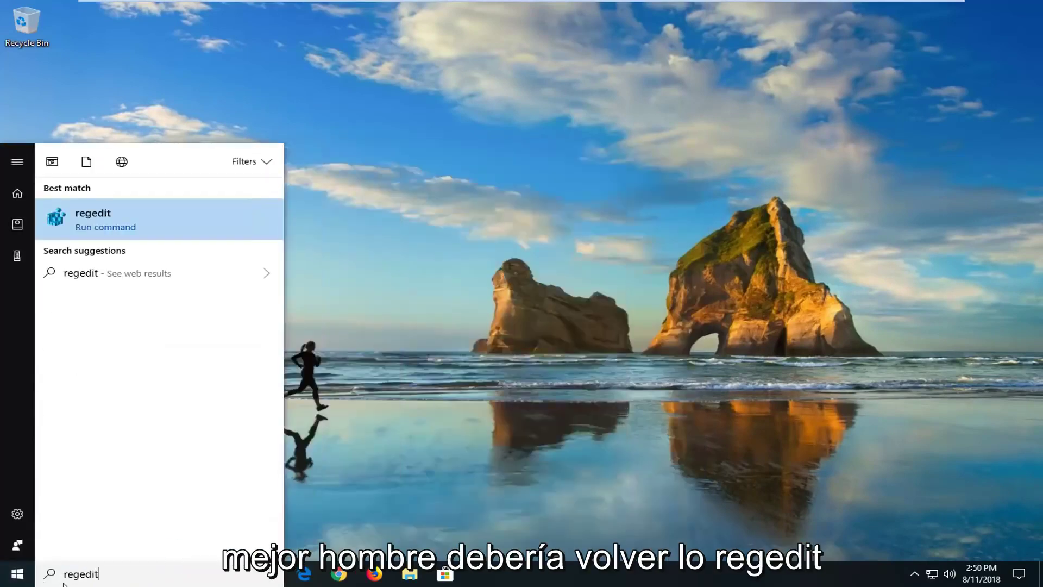
right_click(66, 222)
click(71, 231)
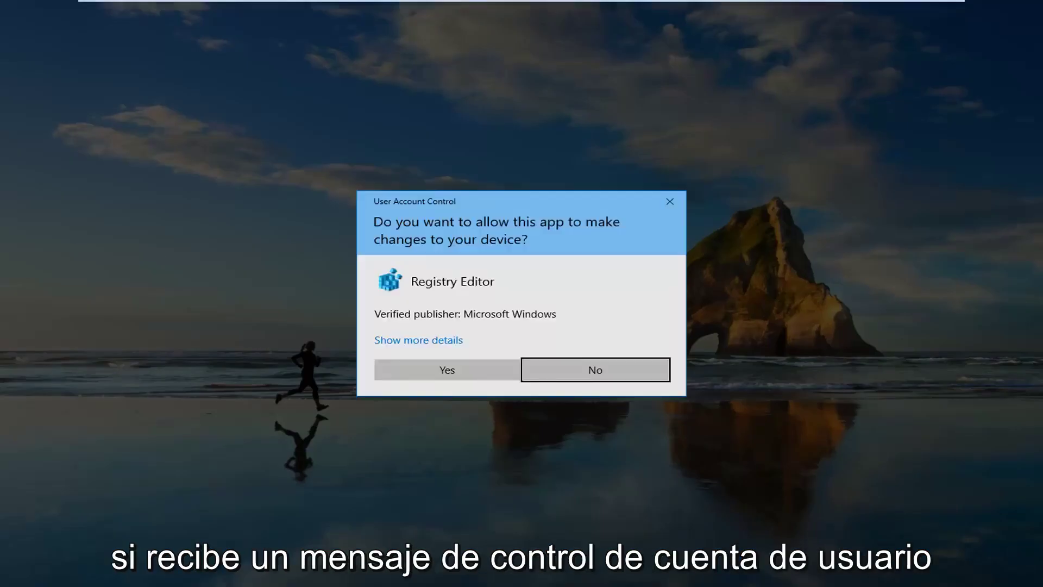
click(438, 371)
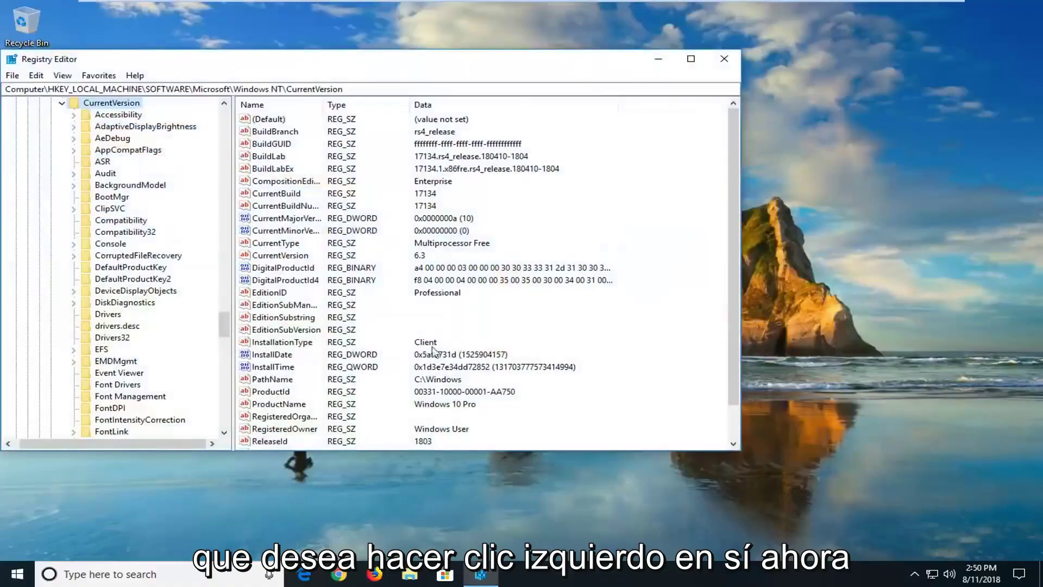
drag(245, 70, 431, 98)
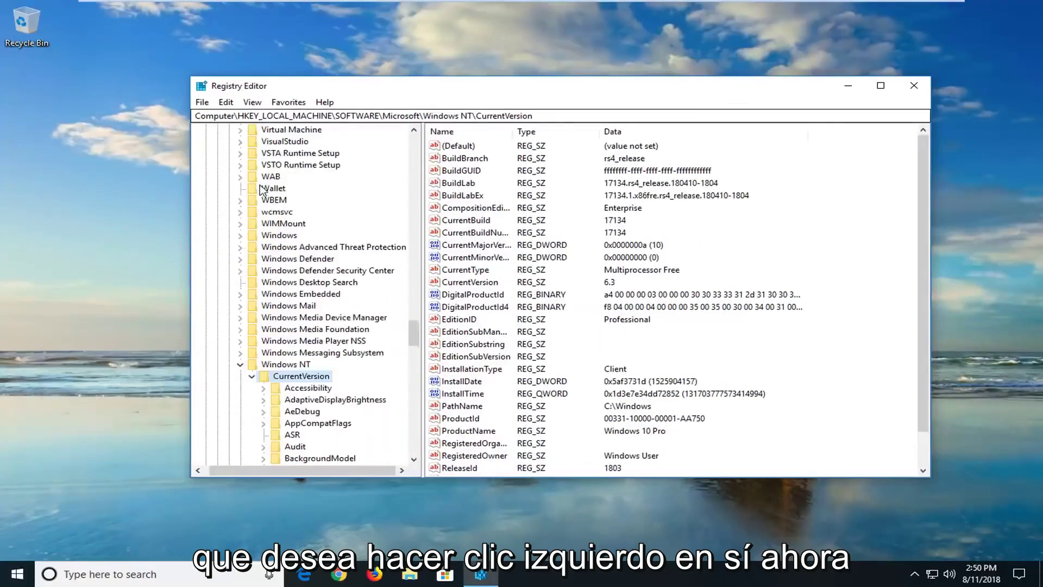
Step: Collapse the CurrentVersion, Microsoft, SOFTWARE and HKEY_LOCAL_MACHINE branches in the key tree
click(251, 371)
scroll(243, 322, up, 10)
scroll(243, 322, up, 10)
scroll(241, 310, up, 2)
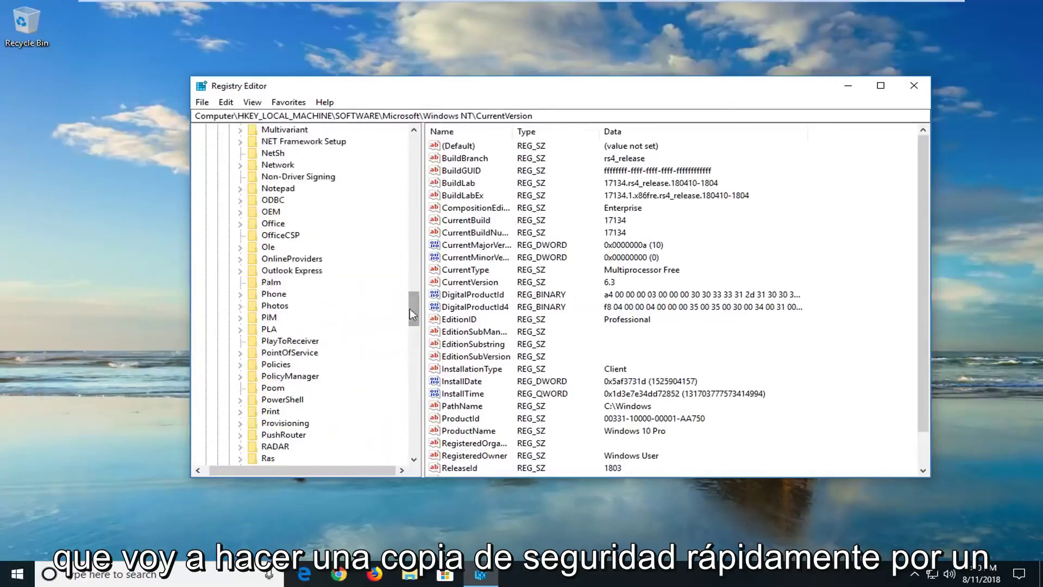
scroll(237, 294, up, 15)
scroll(228, 273, up, 5)
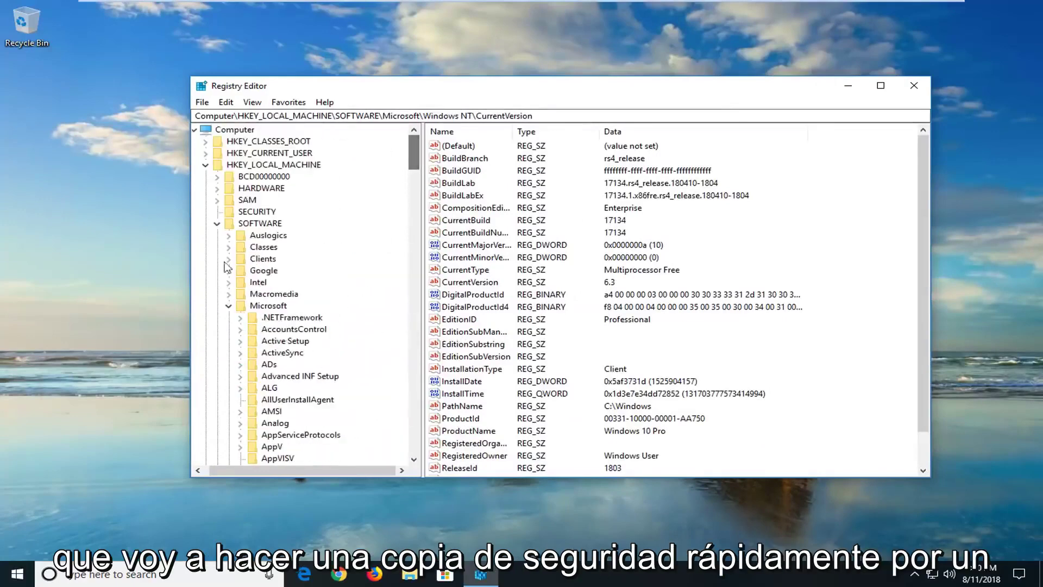
click(228, 305)
click(222, 225)
click(211, 165)
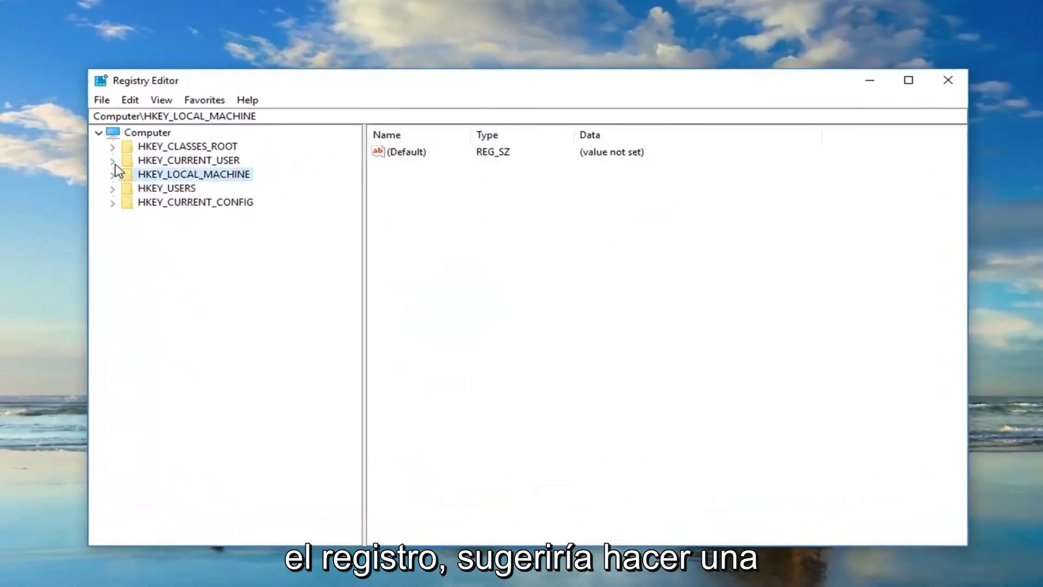
click(99, 100)
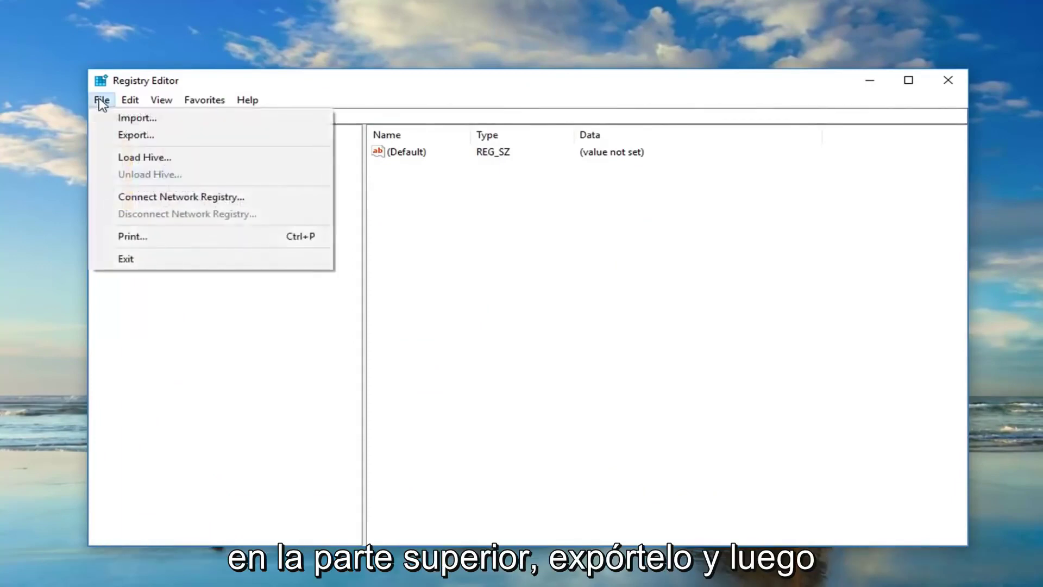
click(122, 118)
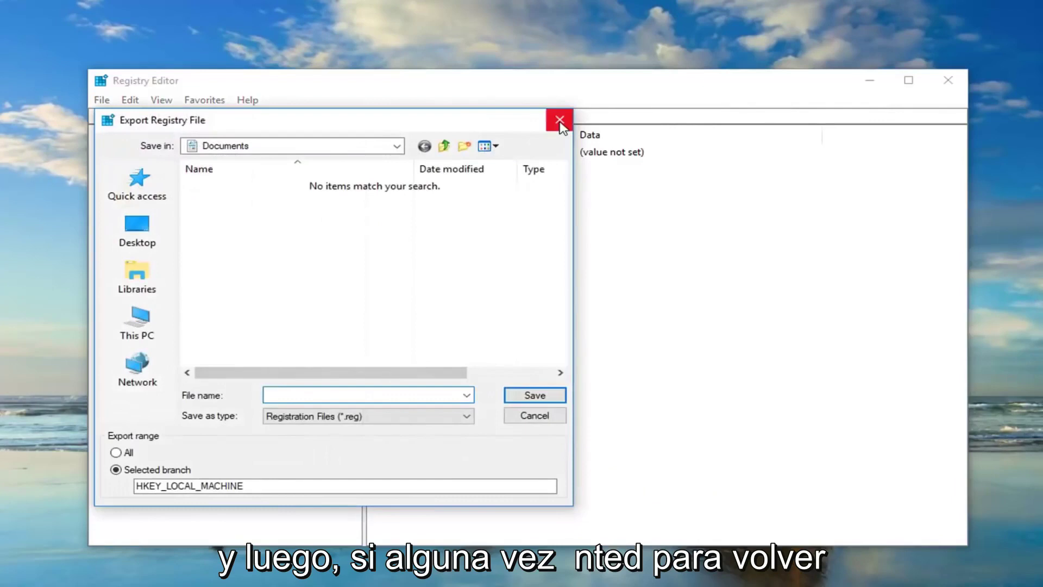
click(560, 123)
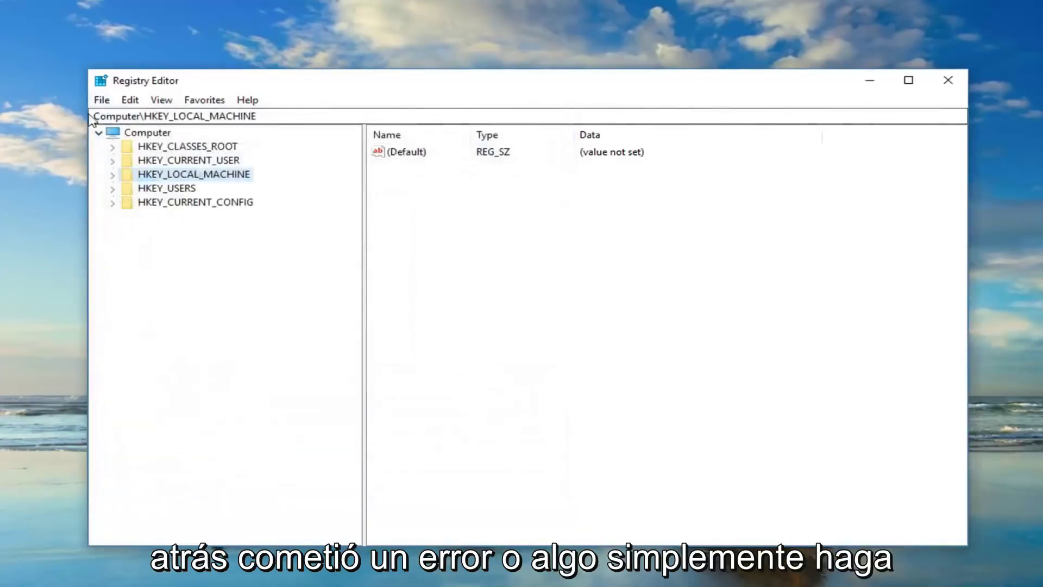
click(101, 100)
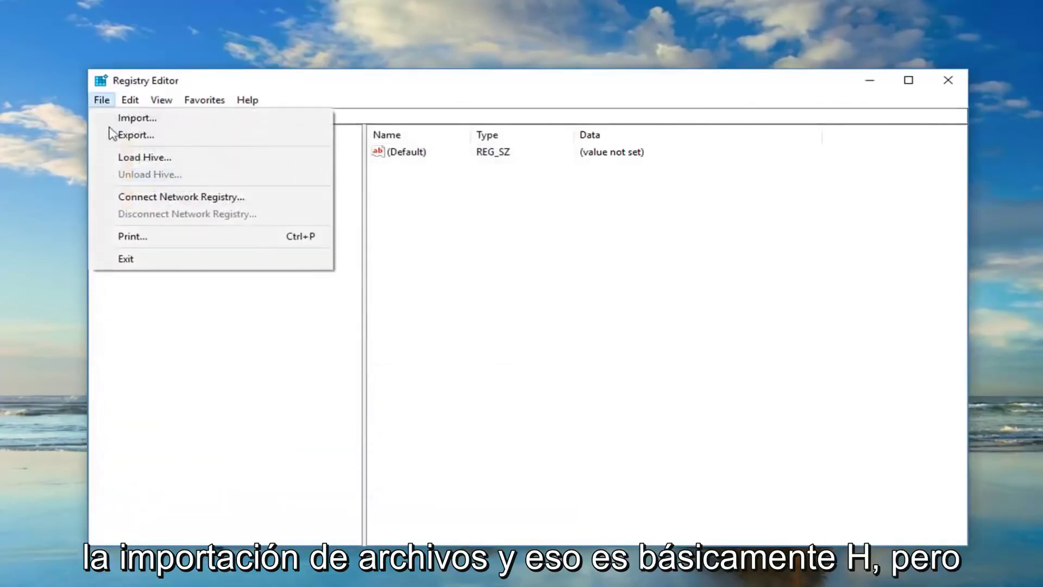
click(131, 118)
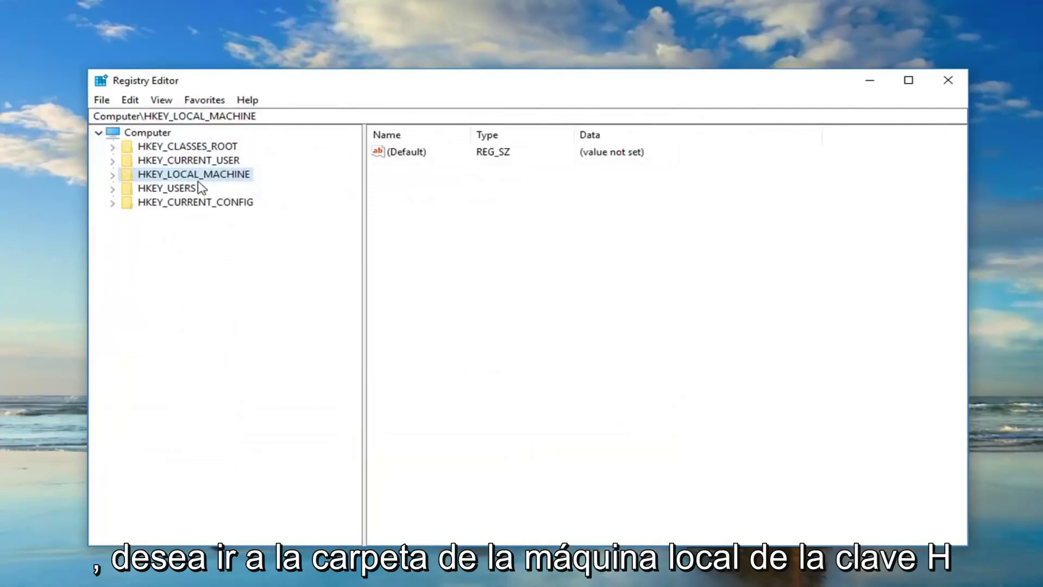
Step: Expand HKEY_LOCAL_MACHINE, SOFTWARE and Microsoft, then select Windows NT\CurrentVersion to list its values
click(112, 175)
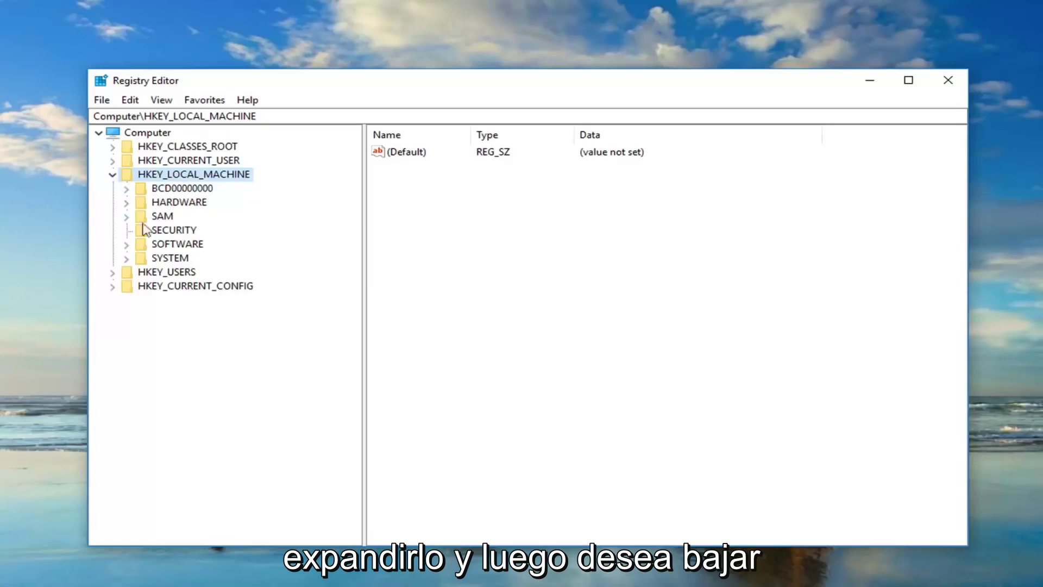
click(144, 245)
double_click(144, 246)
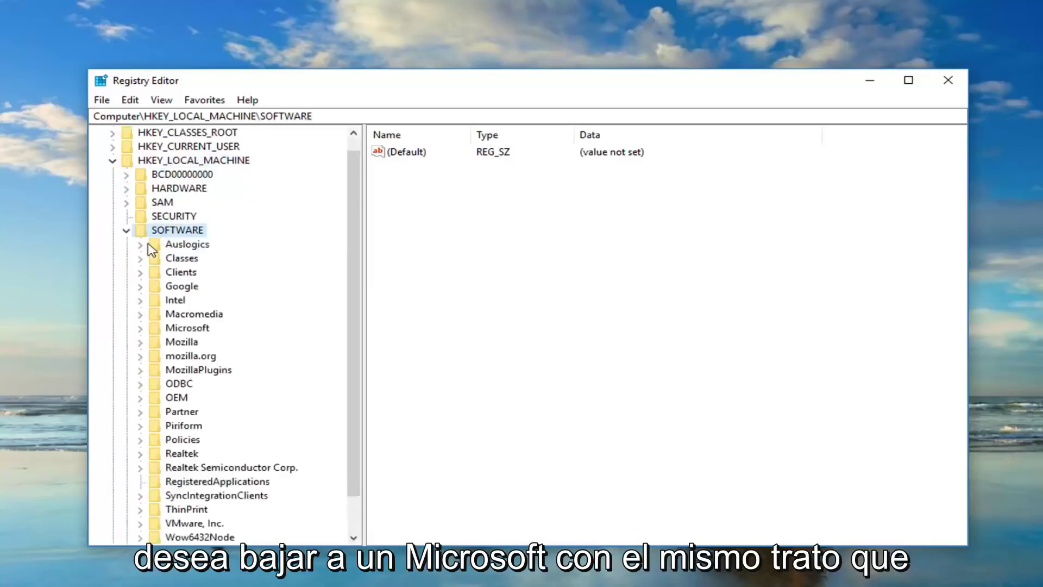
click(174, 326)
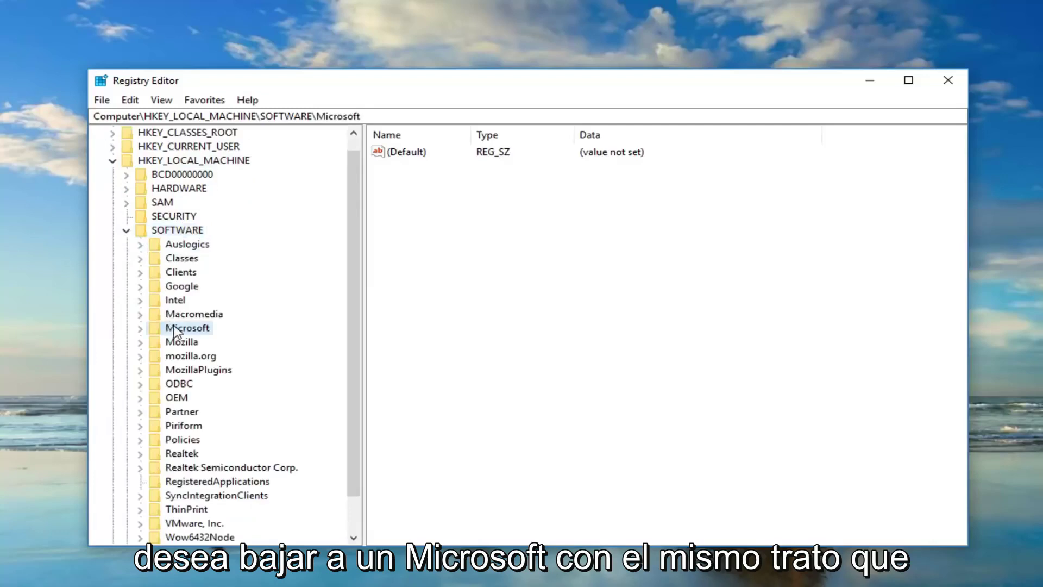
double_click(174, 328)
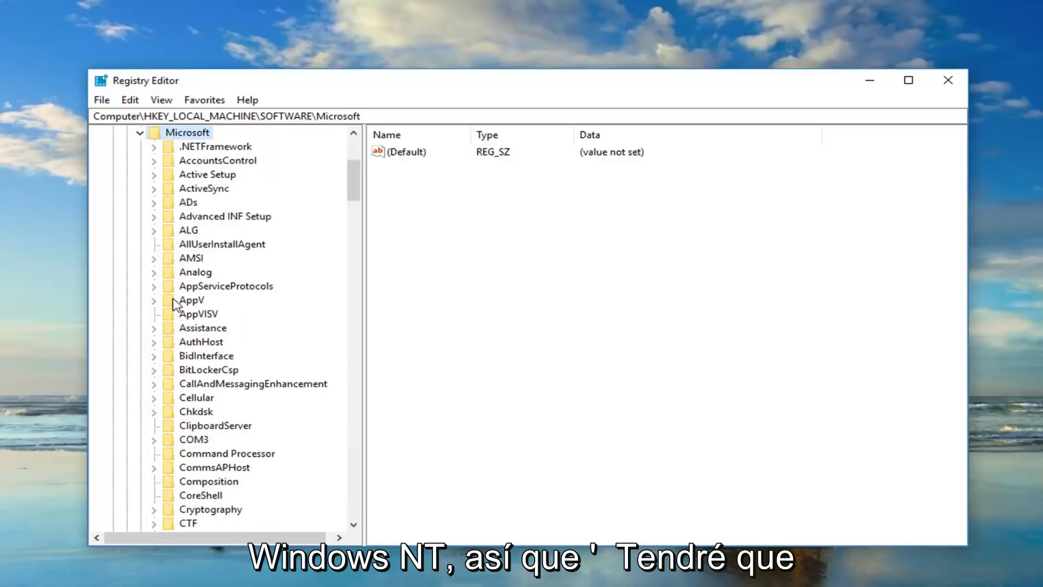
scroll(175, 305, down, 7)
scroll(175, 304, down, 10)
scroll(178, 305, down, 10)
scroll(178, 305, down, 10)
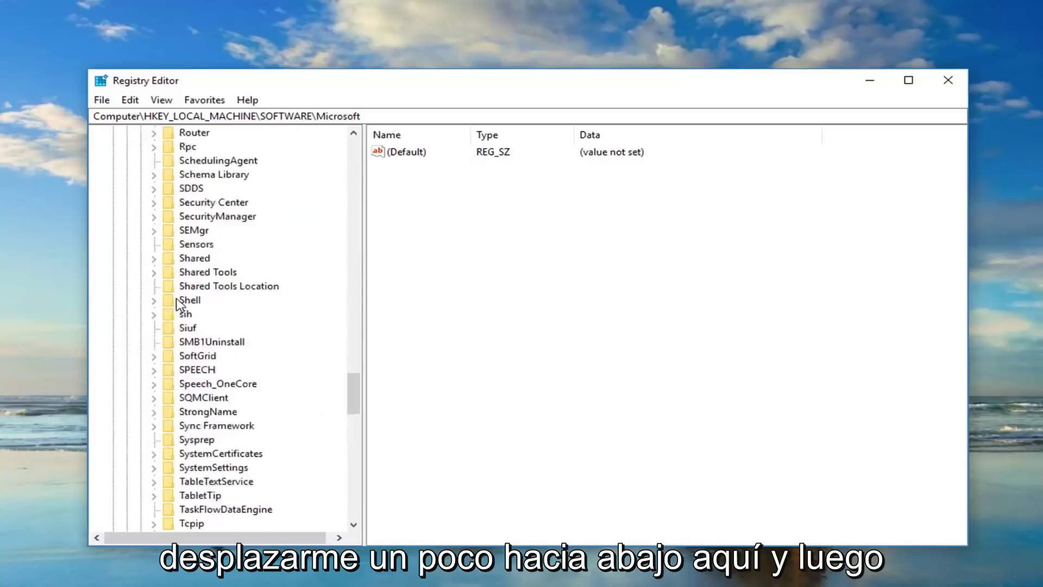
scroll(178, 305, down, 9)
scroll(178, 305, down, 1)
scroll(178, 305, down, 2)
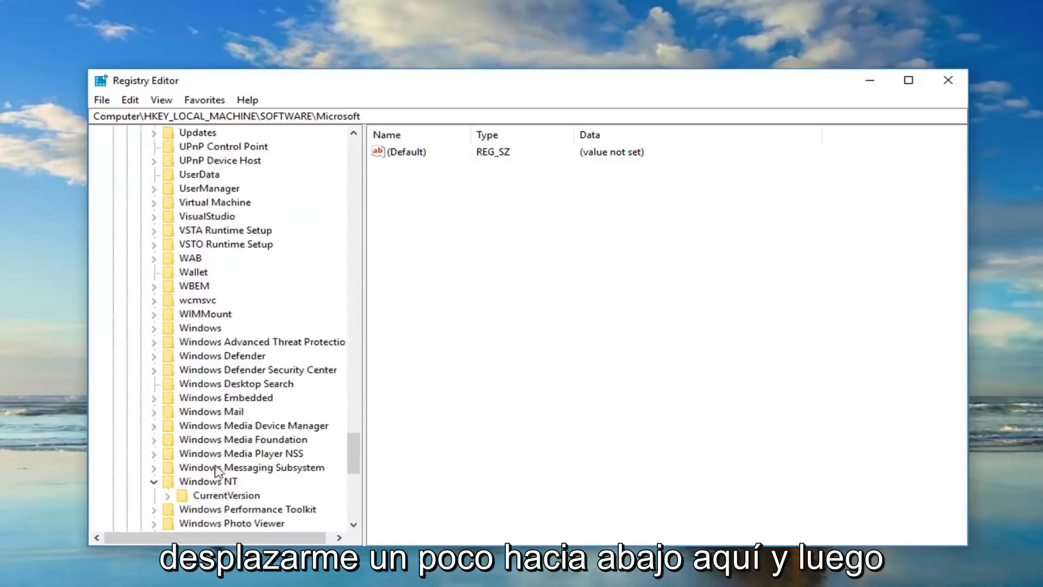
click(213, 482)
click(209, 495)
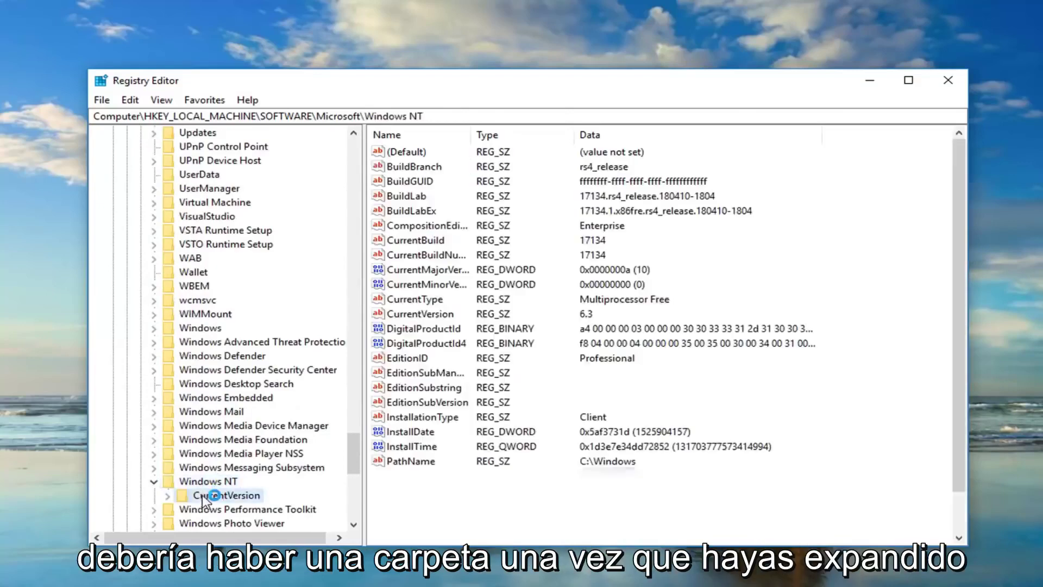
key(Up)
click(204, 496)
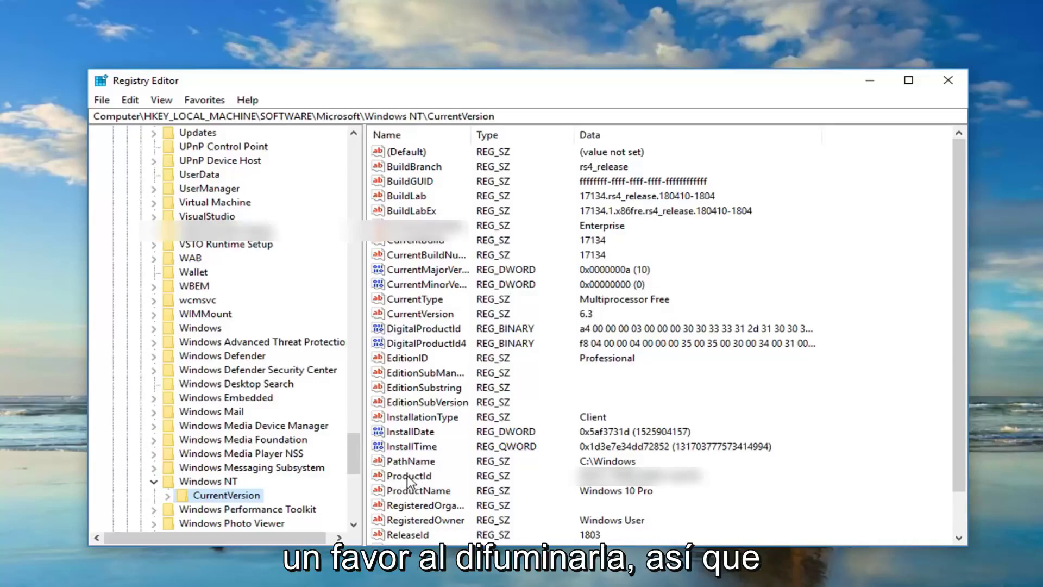
Step: Open the ProductId string value in the Edit String dialog to view its data
double_click(402, 480)
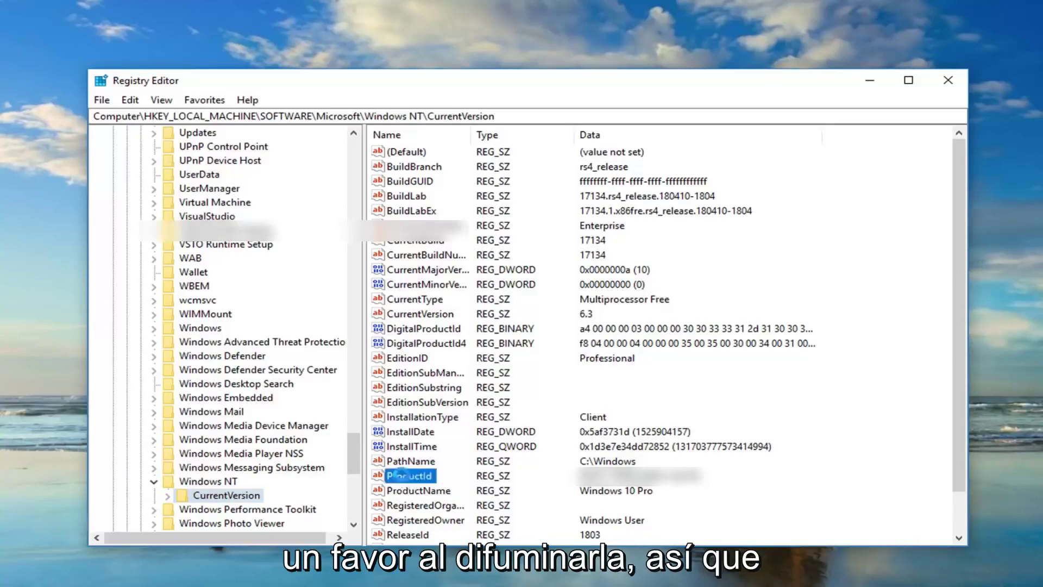
click(196, 226)
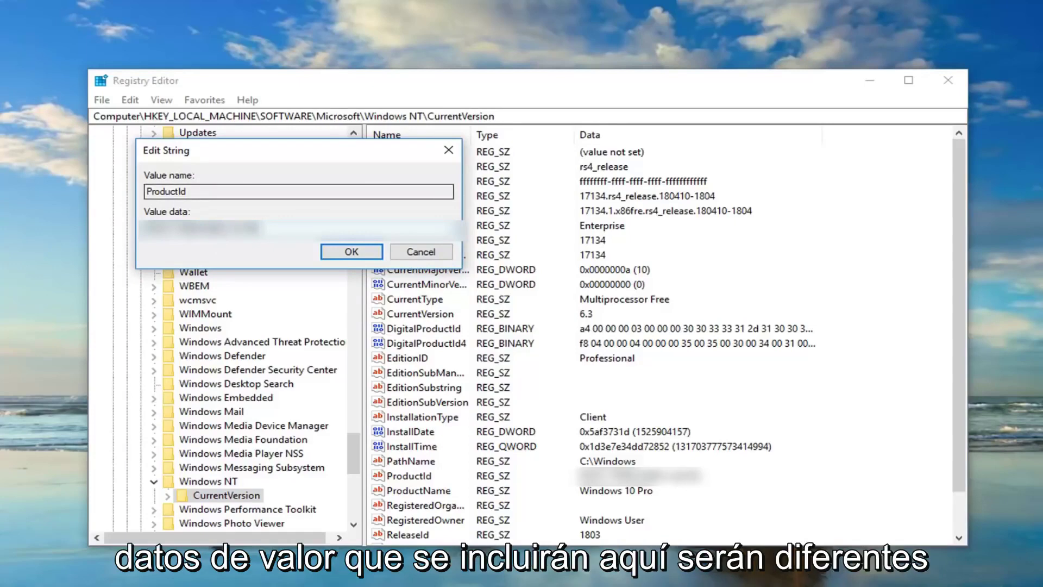
click(183, 189)
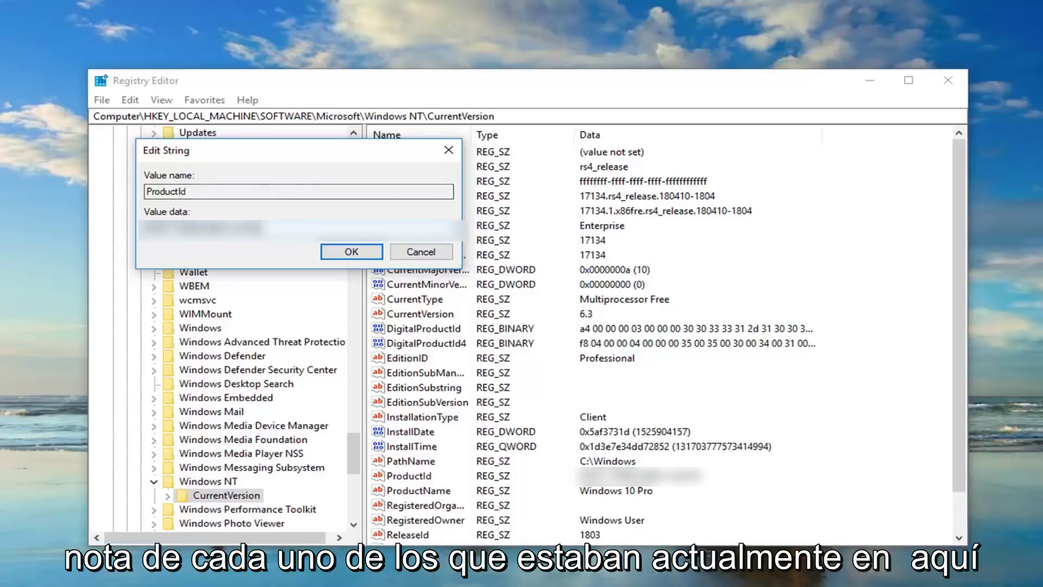
click(292, 189)
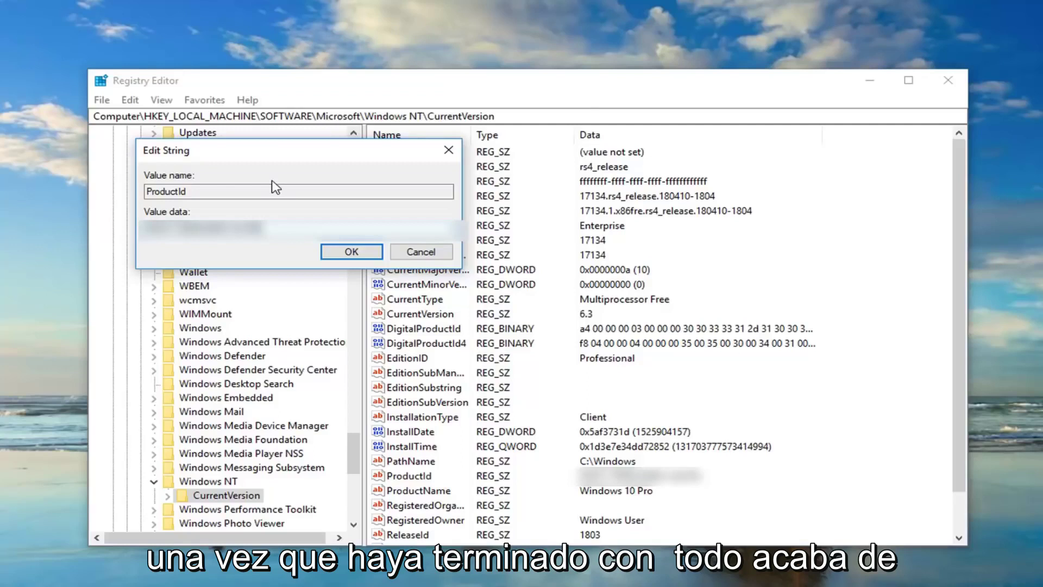
Step: Close the ProductId Edit String dialog with OK, leaving the value unchanged
click(350, 252)
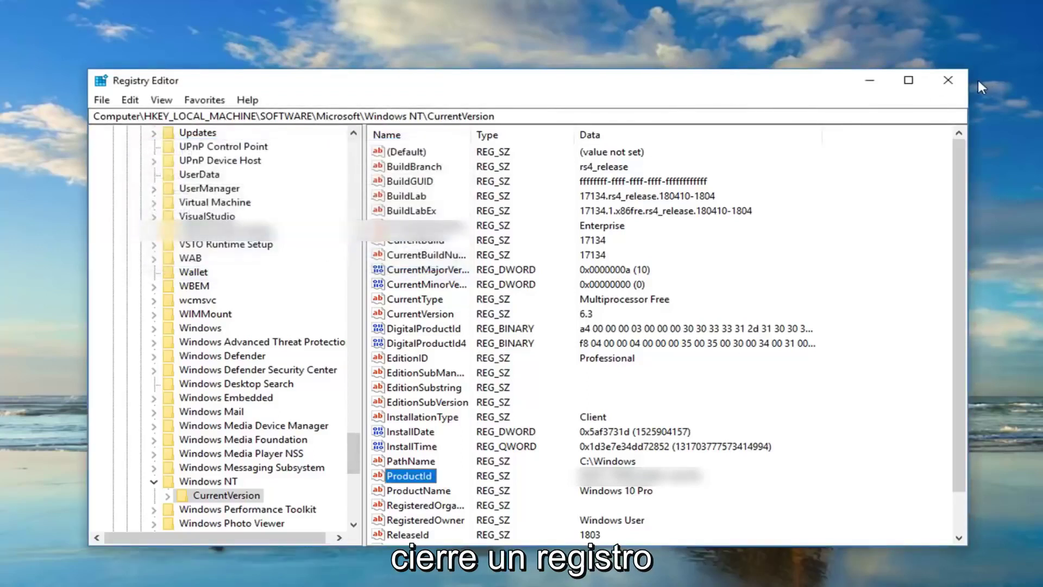